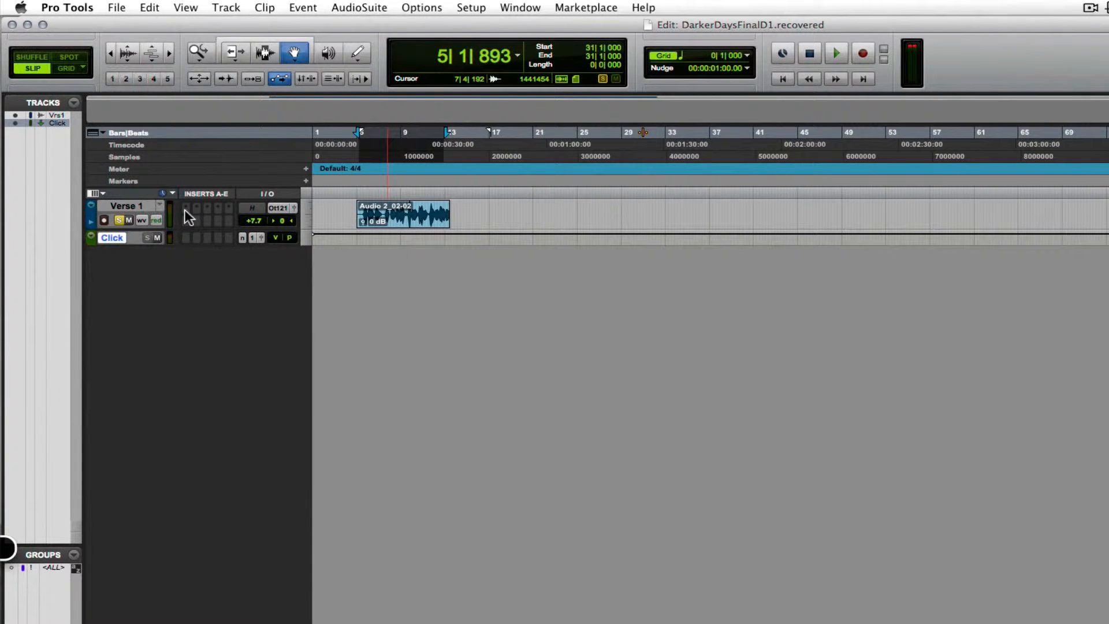
# - Insert the Dyn3 Compressor/Limiter (mono) dynamics plug-in in the first insert slot of the Verse 1 track
pyautogui.click(161, 186)
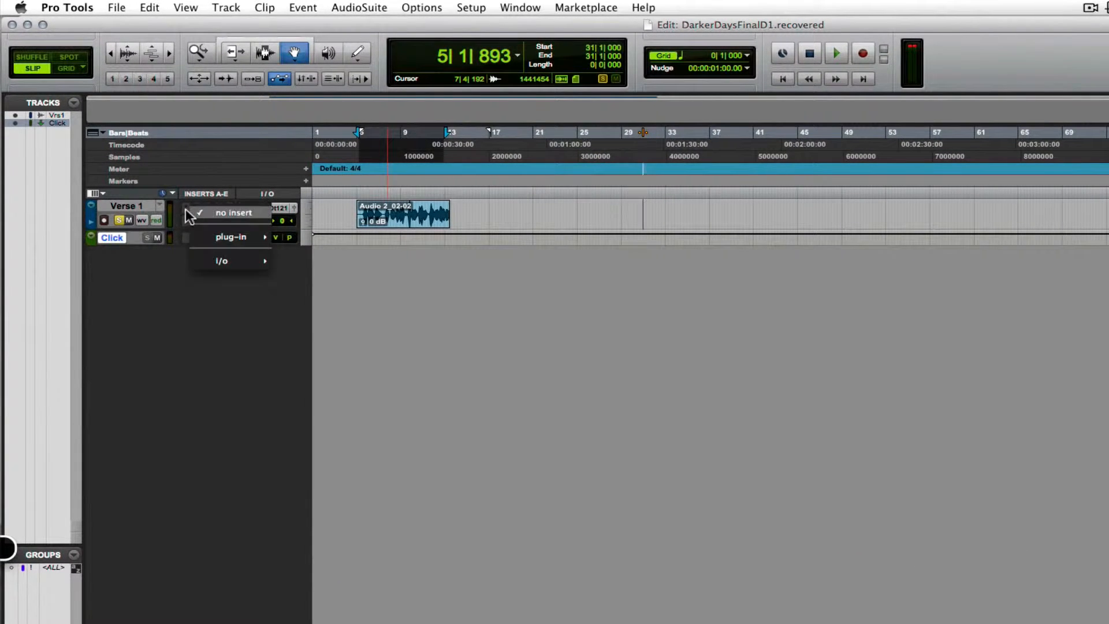
pyautogui.moveTo(208, 232)
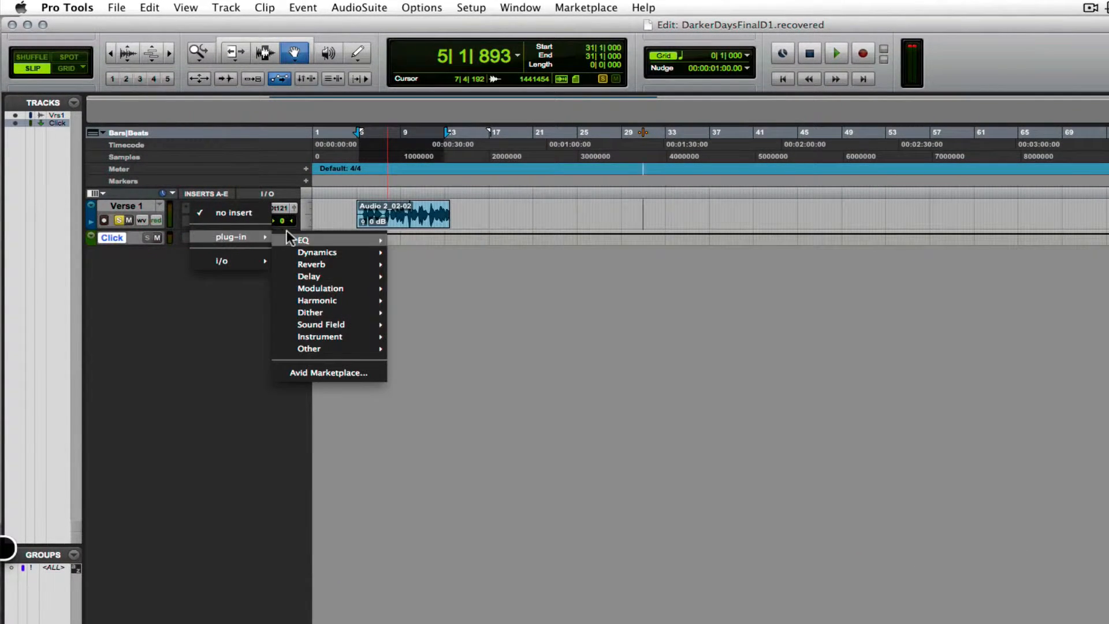
pyautogui.moveTo(286, 231)
pyautogui.moveTo(332, 249)
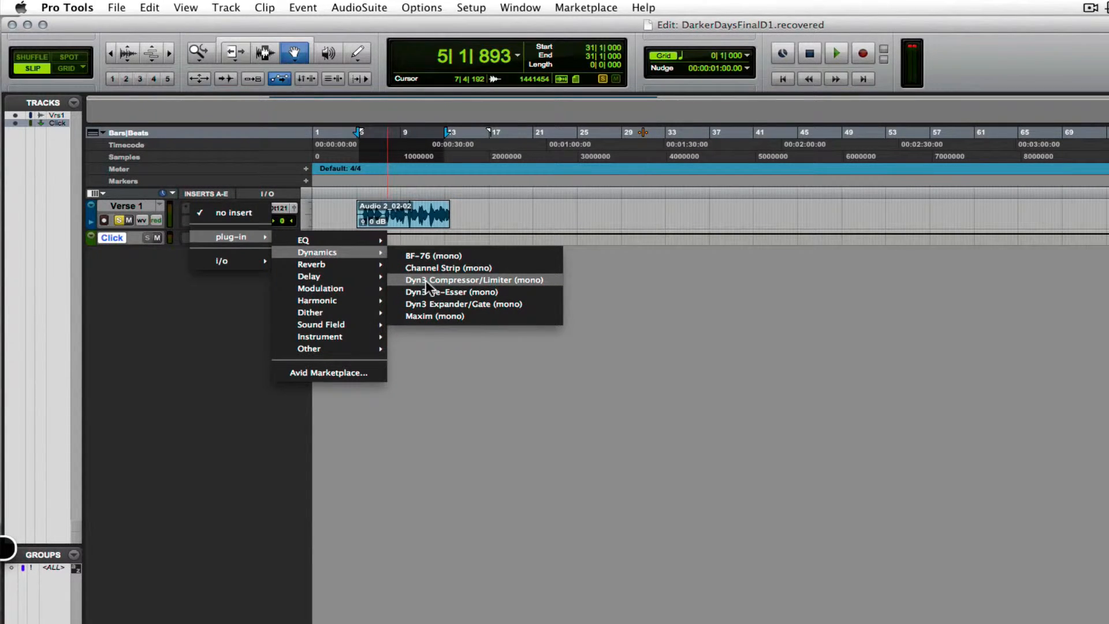
pyautogui.click(472, 279)
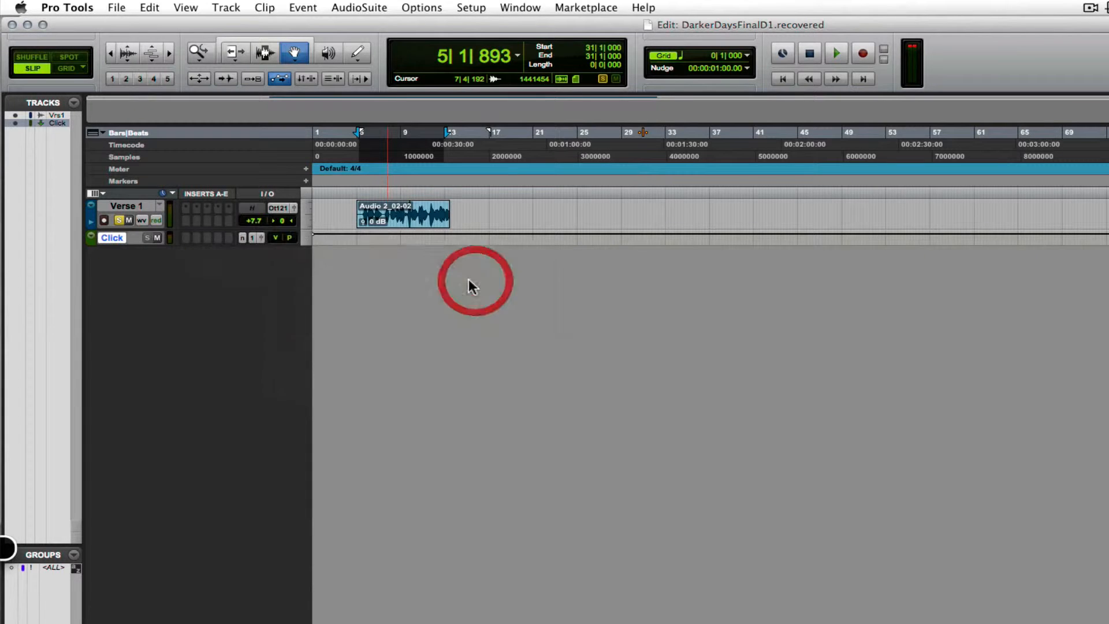
pyautogui.moveTo(475, 254); pyautogui.dragTo(472, 254)
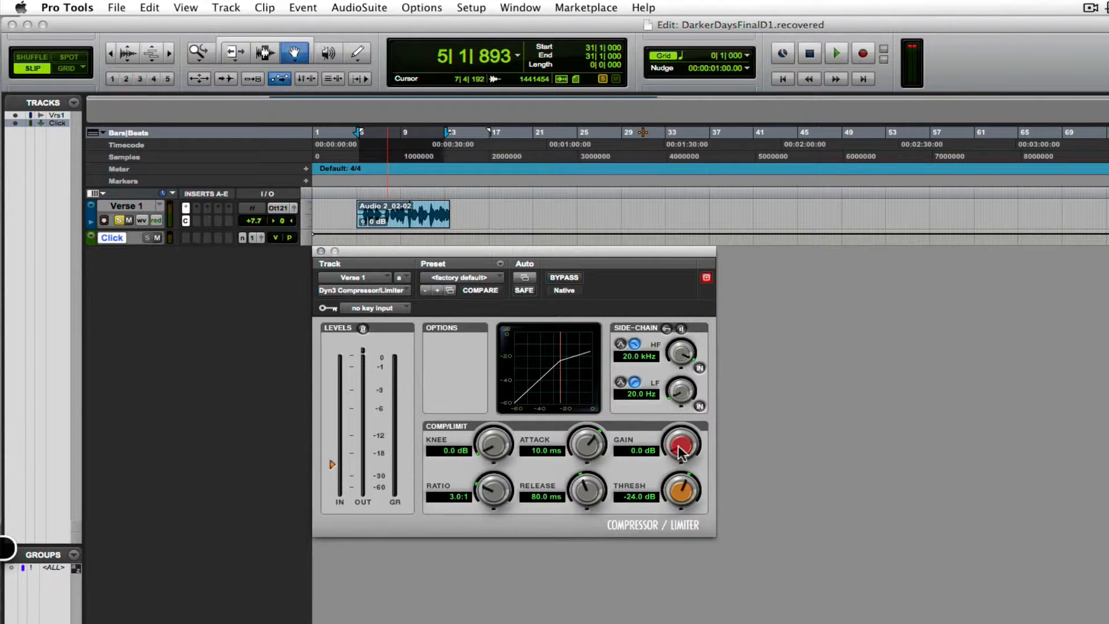
# - Set the compressor's threshold to about -20.4 dB and reset its gain to 0.0 dB
pyautogui.moveTo(672, 454)
pyautogui.mouseDown()
pyautogui.moveTo(677, 445)
pyautogui.moveTo(680, 456)
pyautogui.mouseUp()
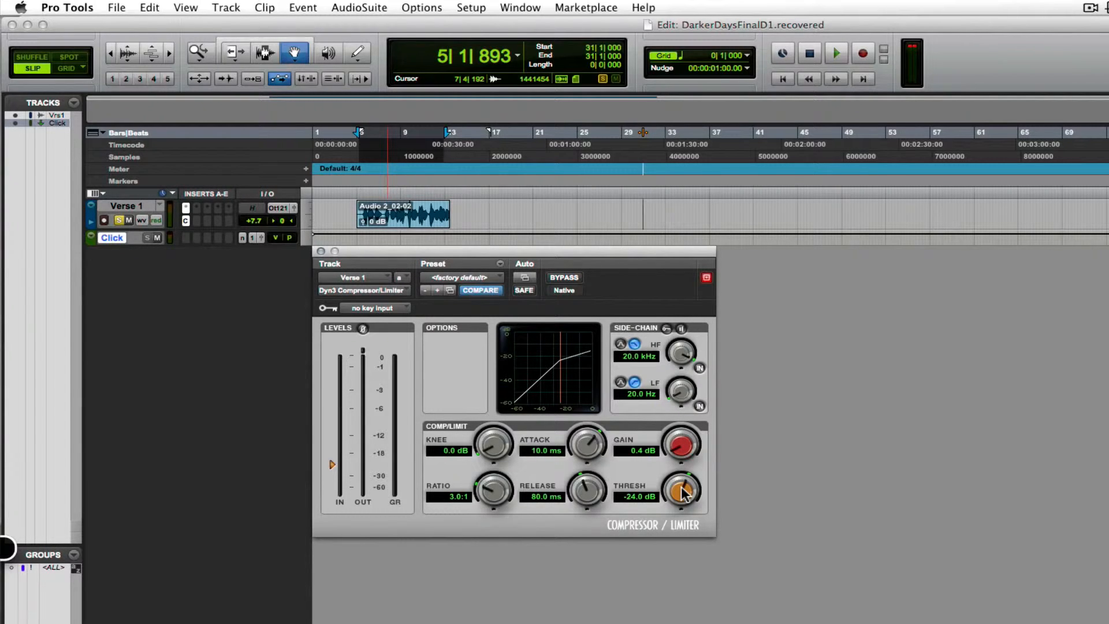
pyautogui.moveTo(682, 492); pyautogui.dragTo(687, 491)
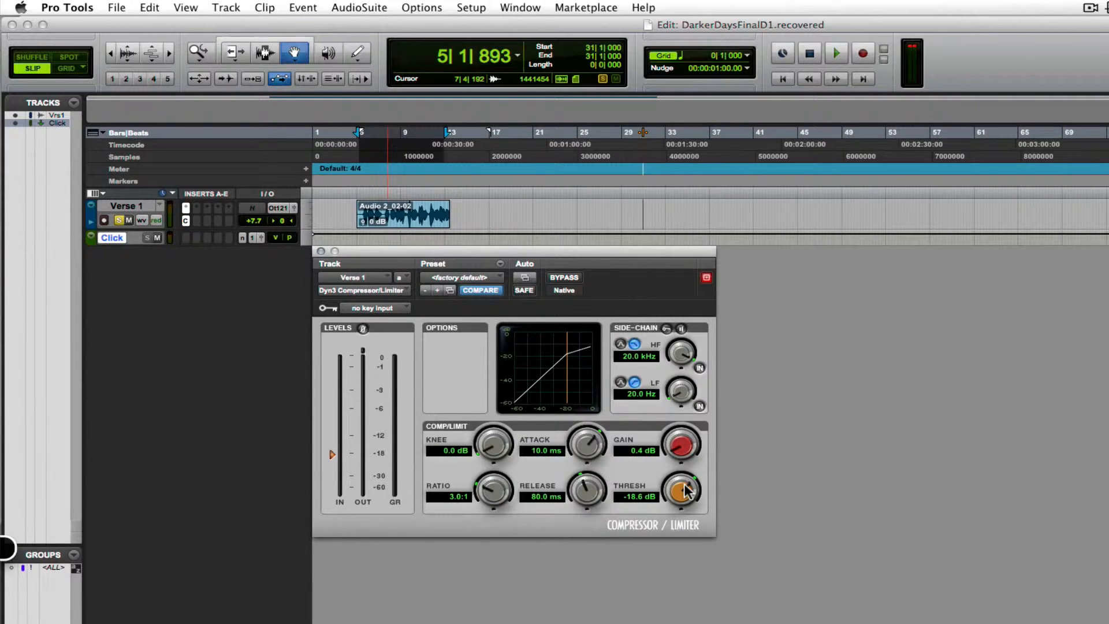
pyautogui.moveTo(686, 491); pyautogui.dragTo(683, 500)
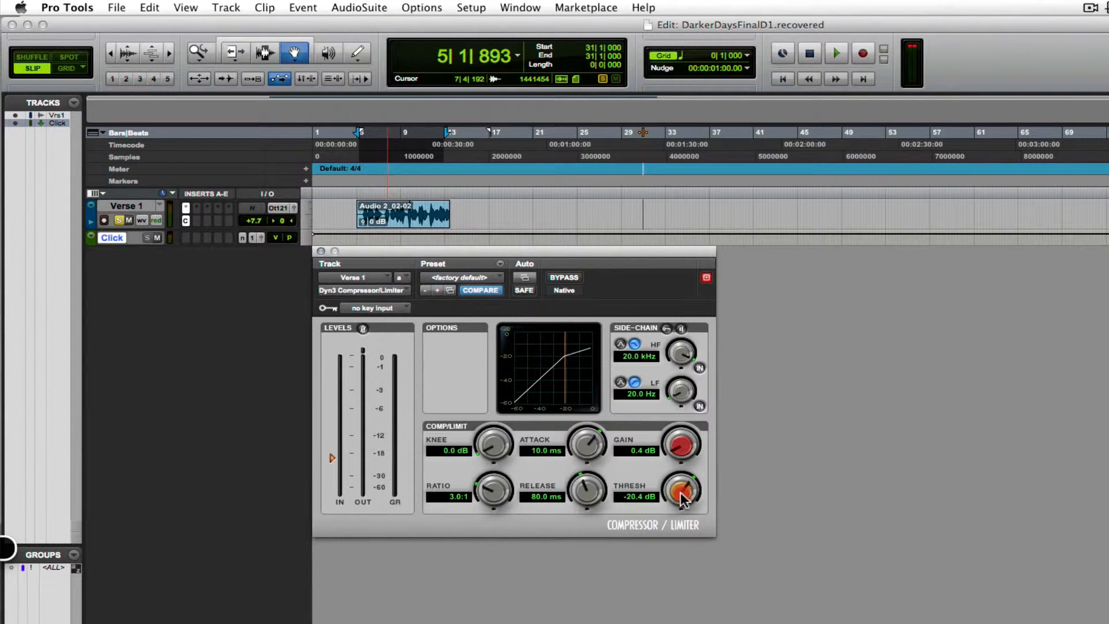
pyautogui.moveTo(680, 456); pyautogui.dragTo(677, 451)
pyautogui.keyDown('alt'); pyautogui.click(677, 451); pyautogui.keyUp('alt')
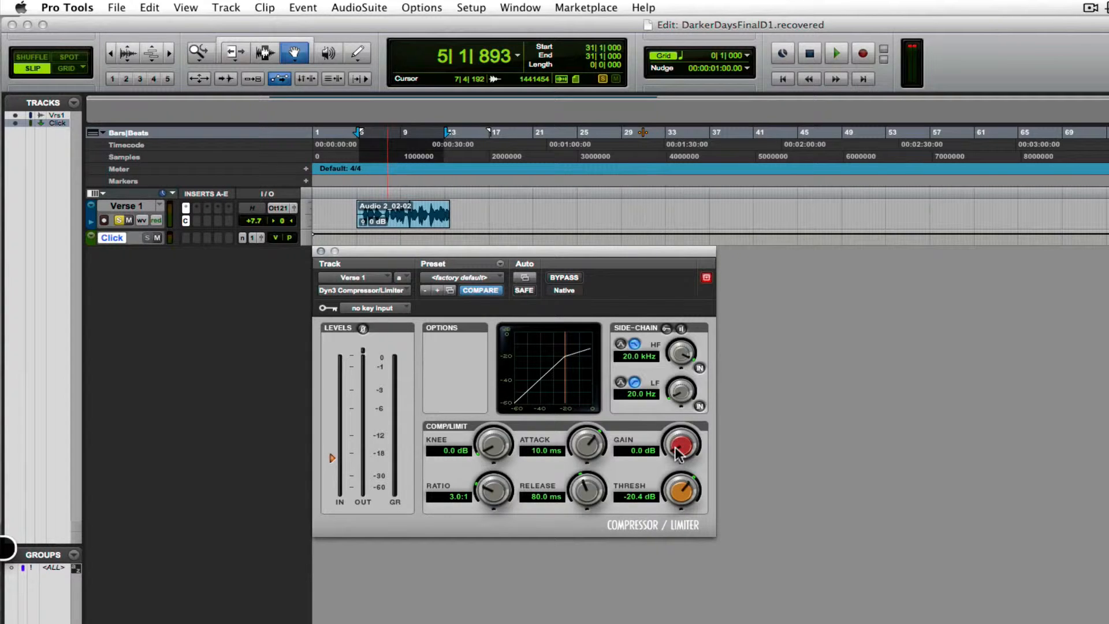
# - Shorten the compressor's attack to about 684.7 us and set its release to about 85.5 ms
pyautogui.moveTo(586, 445); pyautogui.dragTo(588, 450)
pyautogui.click(498, 497)
pyautogui.moveTo(586, 450)
pyautogui.mouseDown()
pyautogui.moveTo(582, 469)
pyautogui.moveTo(585, 446)
pyautogui.moveTo(585, 456)
pyautogui.mouseUp()
pyautogui.scroll(-3, 587, 456)
pyautogui.moveTo(589, 494); pyautogui.dragTo(589, 490)
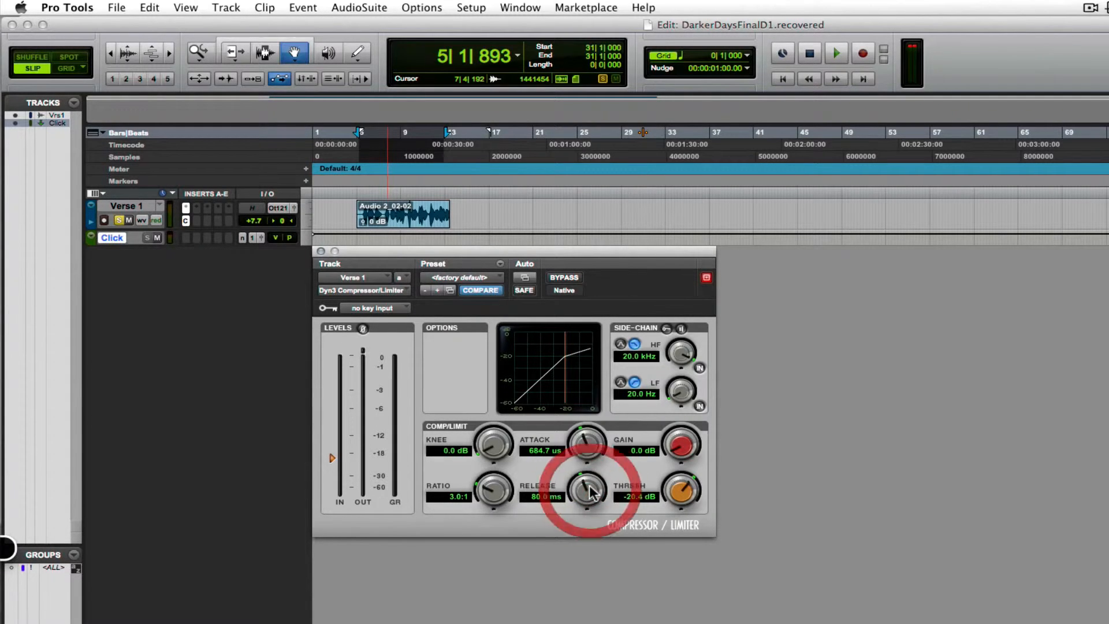
pyautogui.click(589, 491)
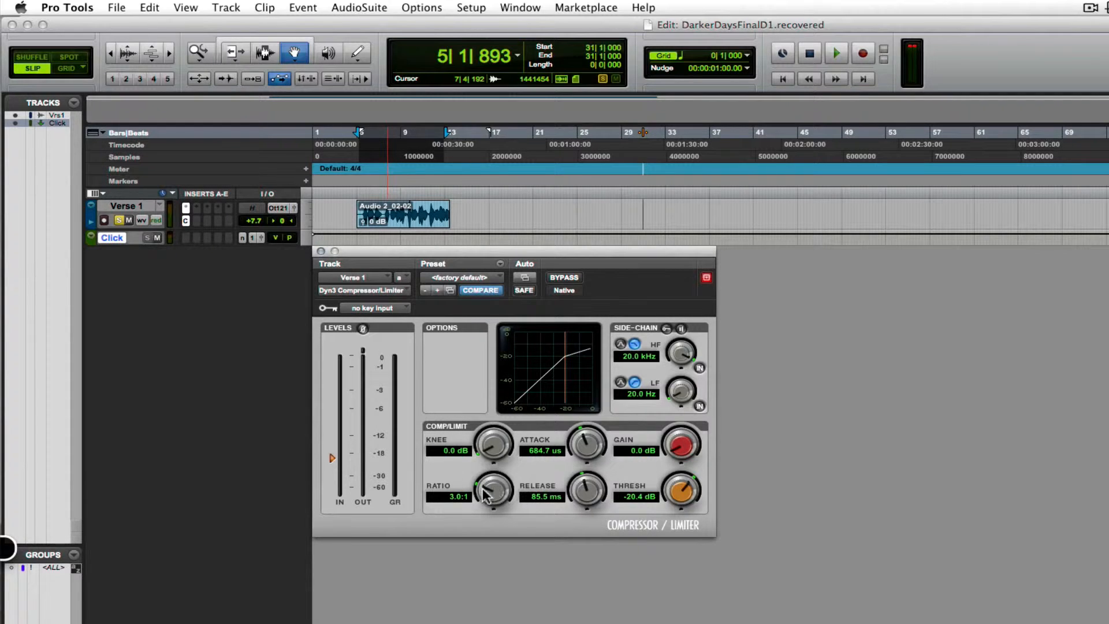
# - Set the compressor's ratio to 2.2:1, with the gain at about 0.3 dB and the threshold at about -20.1 dB
pyautogui.moveTo(484, 493)
pyautogui.mouseDown()
pyautogui.moveTo(489, 504)
pyautogui.moveTo(493, 495)
pyautogui.mouseUp()
pyautogui.moveTo(681, 448); pyautogui.dragTo(683, 444)
pyautogui.moveTo(681, 492)
pyautogui.mouseDown()
pyautogui.moveTo(690, 485)
pyautogui.moveTo(678, 507)
pyautogui.mouseUp()
pyautogui.moveTo(682, 454); pyautogui.dragTo(680, 453)
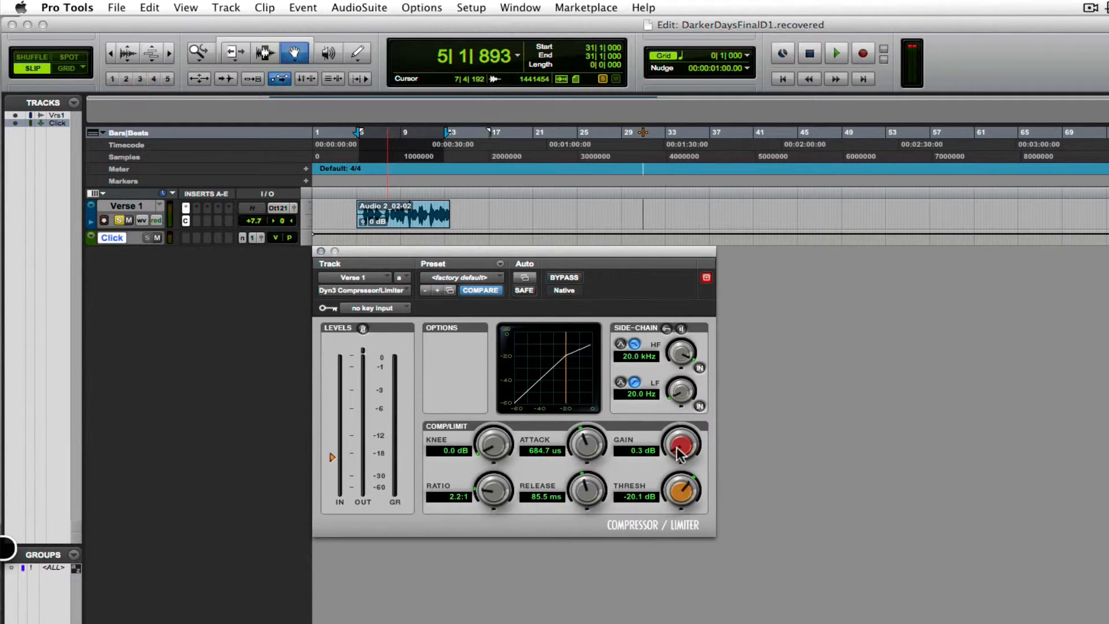
# - Play the verse with the compressor bypassed, stop playback and re-enable the compressor
pyautogui.click(563, 277)
pyautogui.press('space')
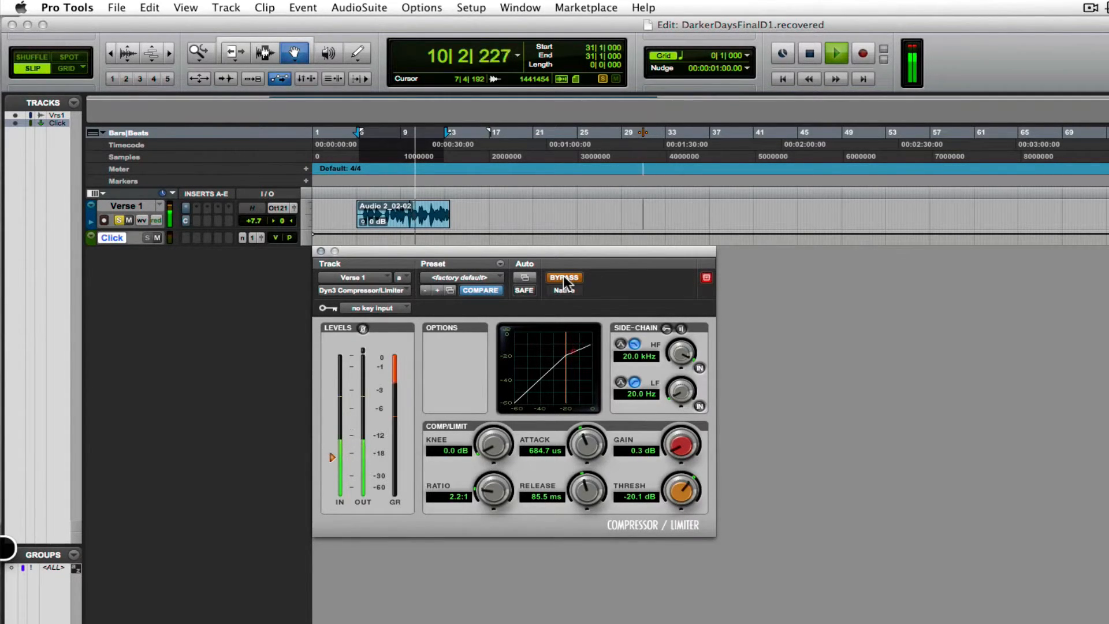
pyautogui.press('space')
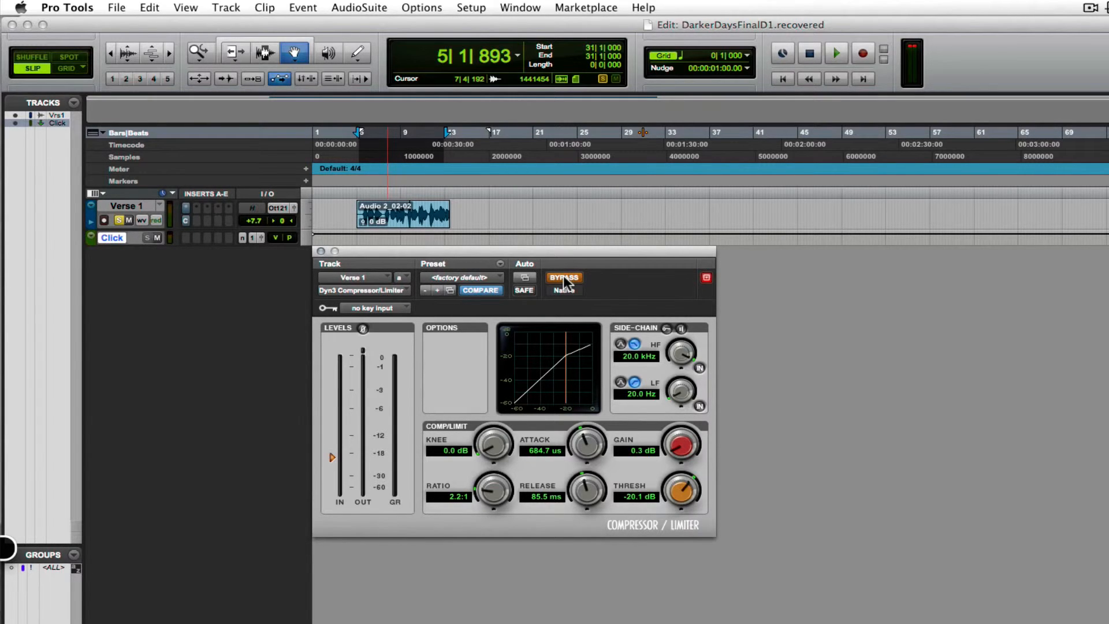
pyautogui.click(563, 277)
# - Switch to the Mix window and move the compressor window closer to the channel strips
pyautogui.press('super+equal')
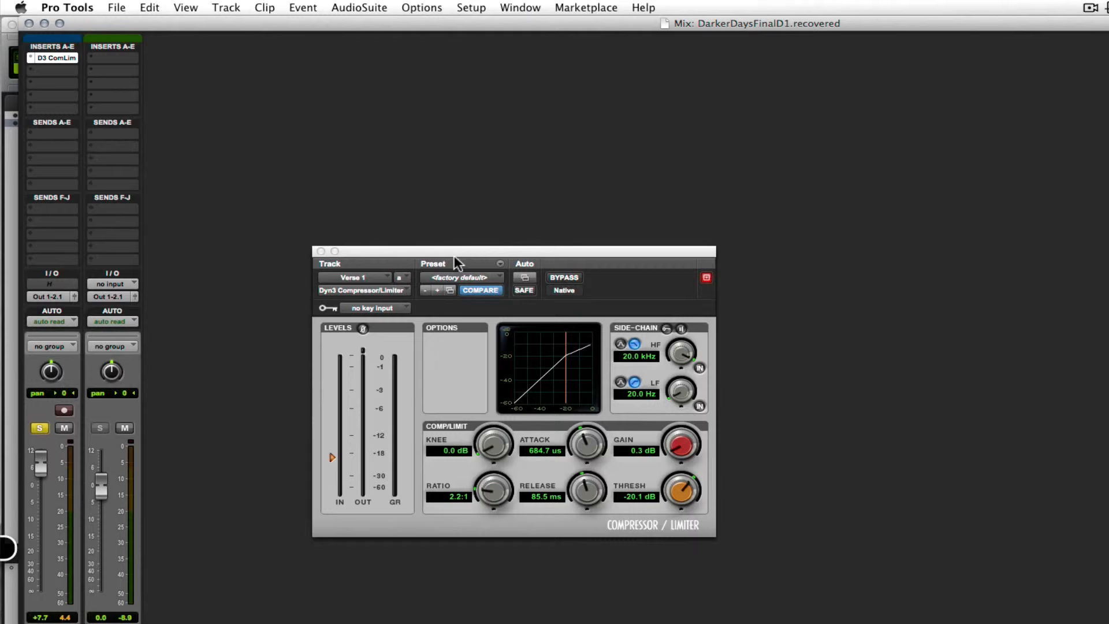
pyautogui.moveTo(454, 256); pyautogui.dragTo(342, 175)
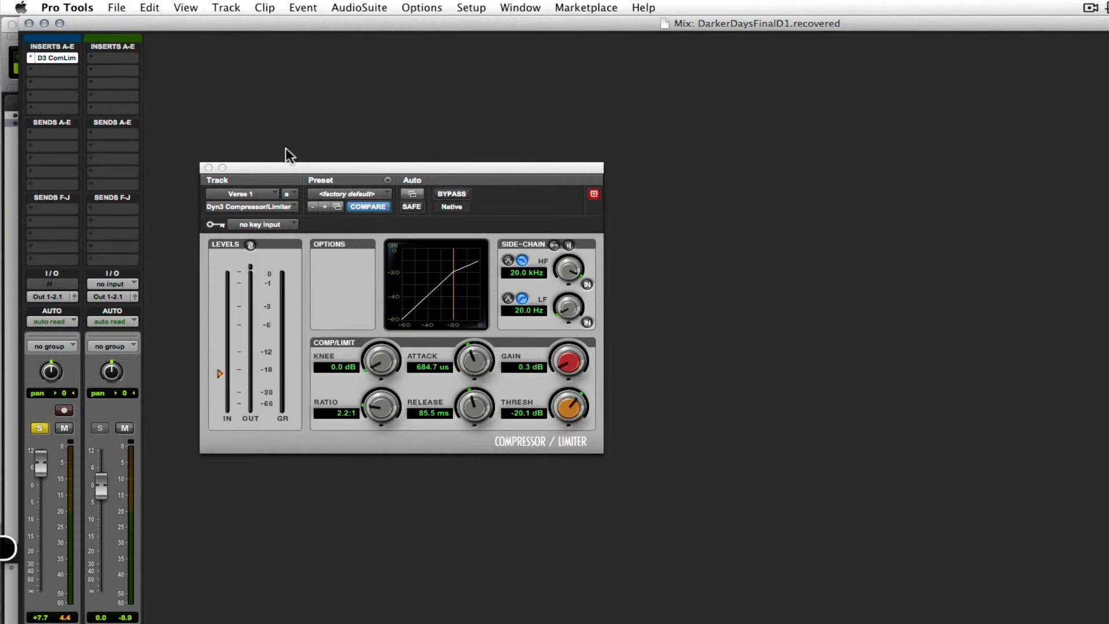
pyautogui.moveTo(278, 166); pyautogui.dragTo(244, 185)
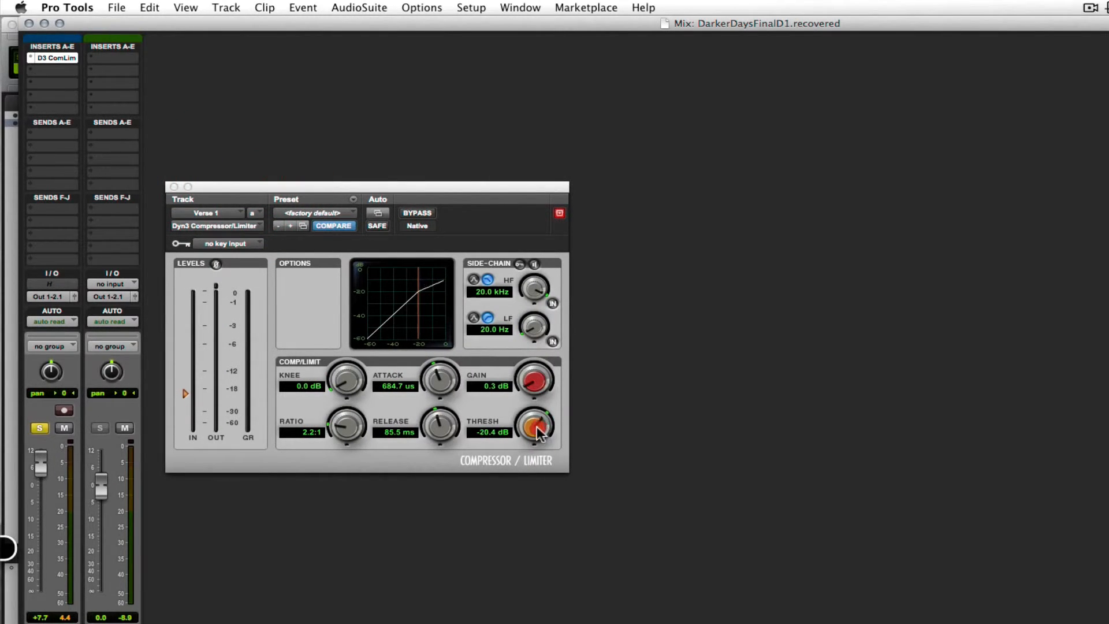
# - Lower the threshold to about -26.1 dB with 2.1 dB of gain, and return to the Edit window with the verse clip uncovered
pyautogui.moveTo(540, 432); pyautogui.dragTo(528, 435)
pyautogui.moveTo(531, 382); pyautogui.dragTo(532, 381)
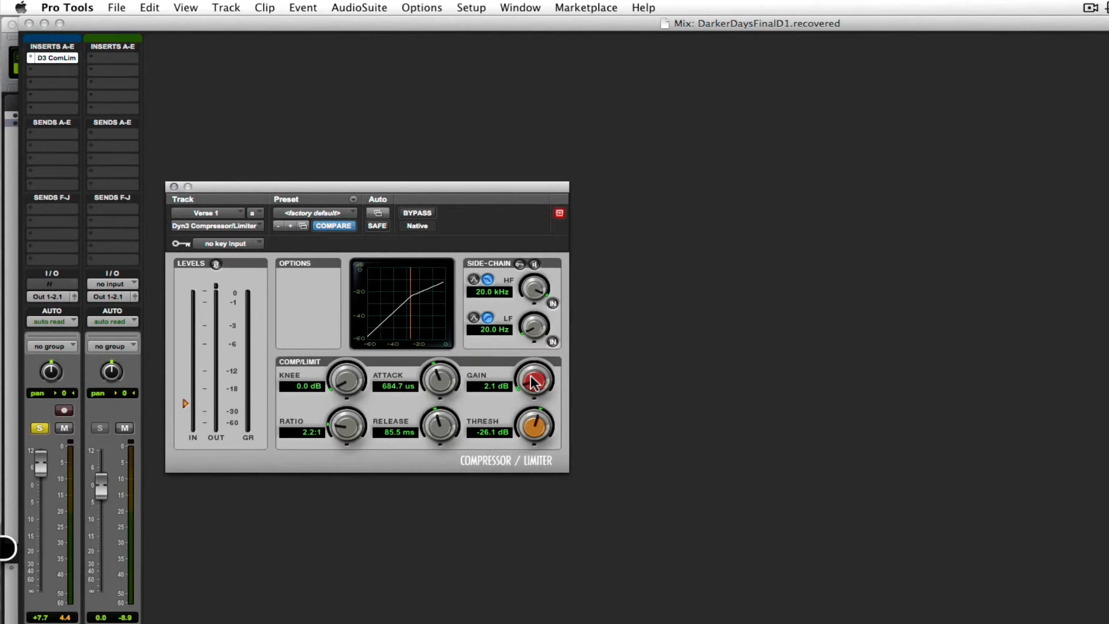
pyautogui.press('super+equal')
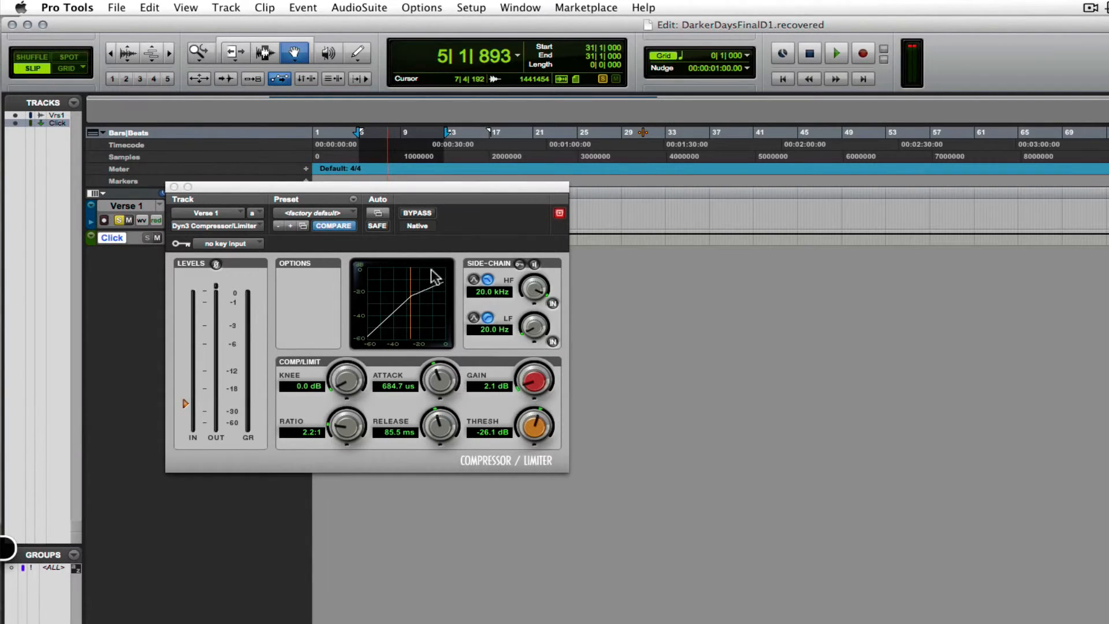
pyautogui.moveTo(445, 189); pyautogui.dragTo(594, 256)
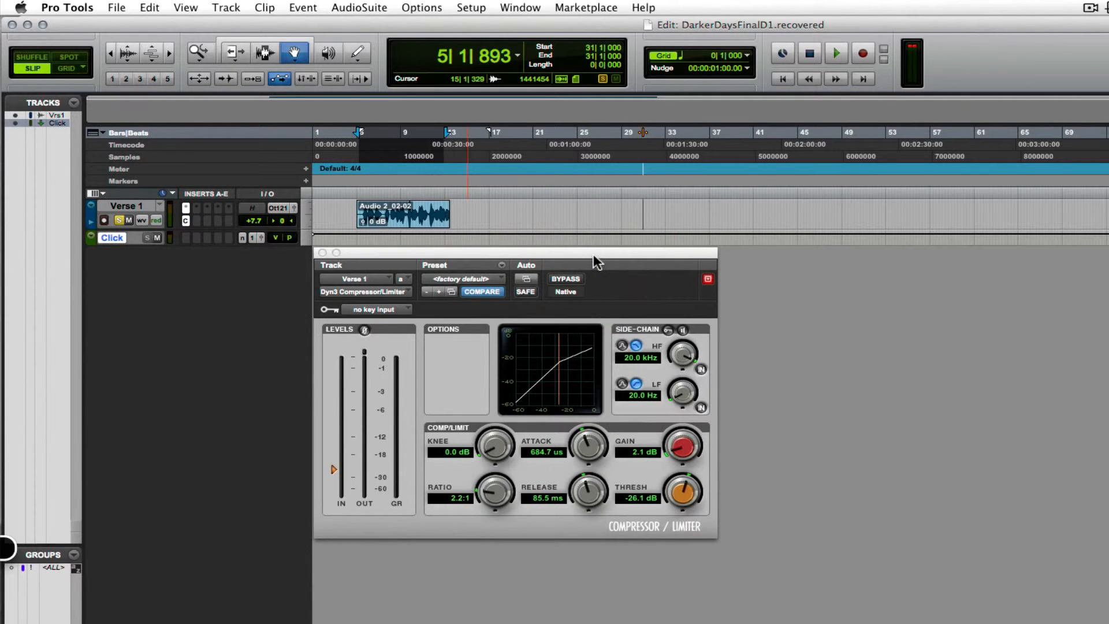
# - Play the verse while setting the compressor's threshold to about -32.8 dB and its gain to about 4.3 dB
pyautogui.press('space')
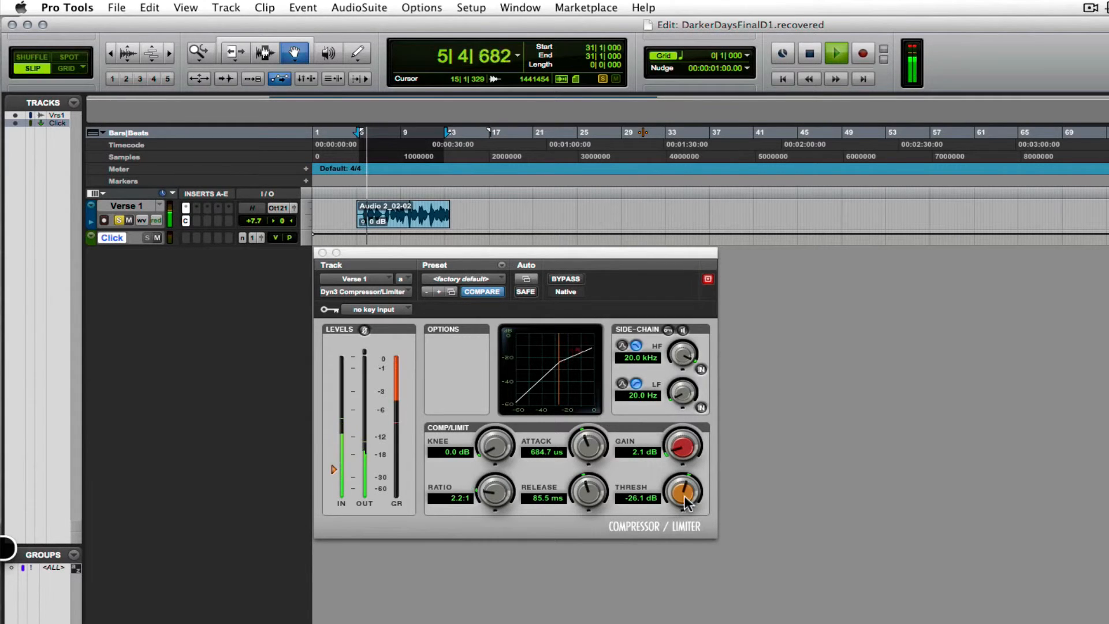
pyautogui.moveTo(683, 501); pyautogui.dragTo(667, 513)
pyautogui.click(680, 444)
pyautogui.moveTo(680, 444); pyautogui.dragTo(680, 439)
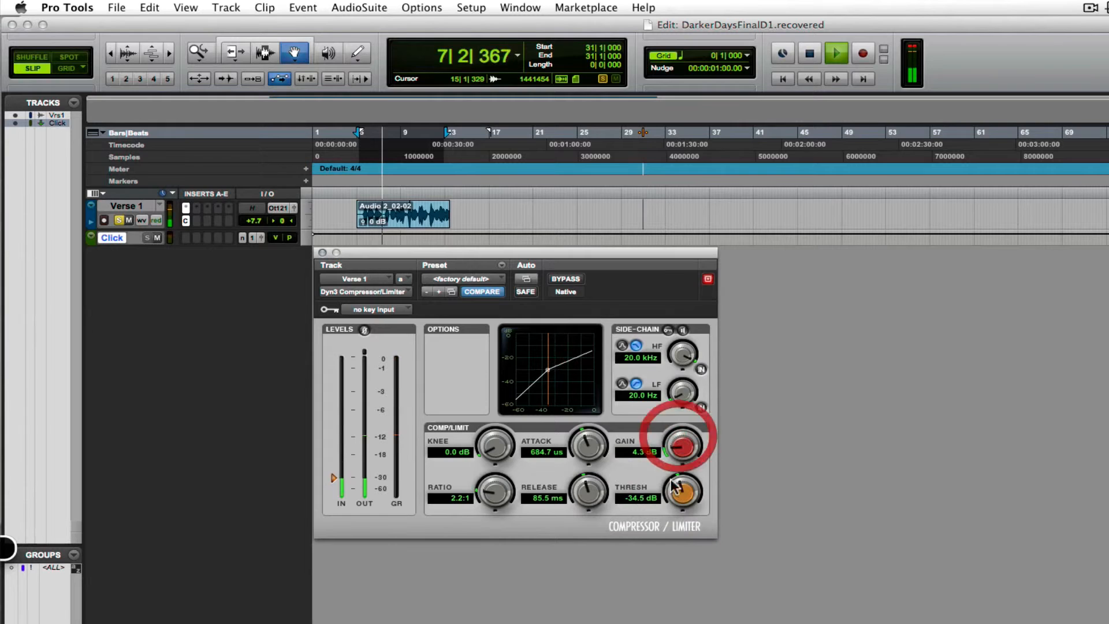
pyautogui.moveTo(679, 491); pyautogui.dragTo(677, 485)
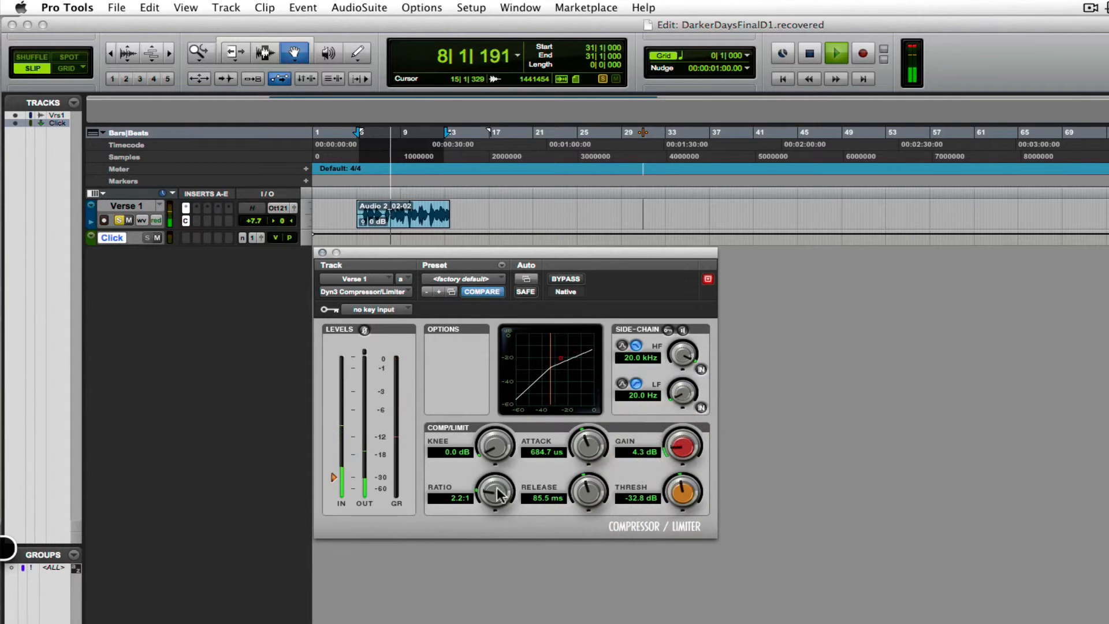
# - Raise the ratio to 2.5:1 during playback, reduce the gain to about 3.3 dB with a lower threshold, and stop playback
pyautogui.moveTo(495, 487)
pyautogui.mouseDown()
pyautogui.moveTo(495, 465)
pyautogui.moveTo(495, 497)
pyautogui.mouseUp()
pyautogui.moveTo(681, 454); pyautogui.dragTo(670, 509)
pyautogui.press('space')
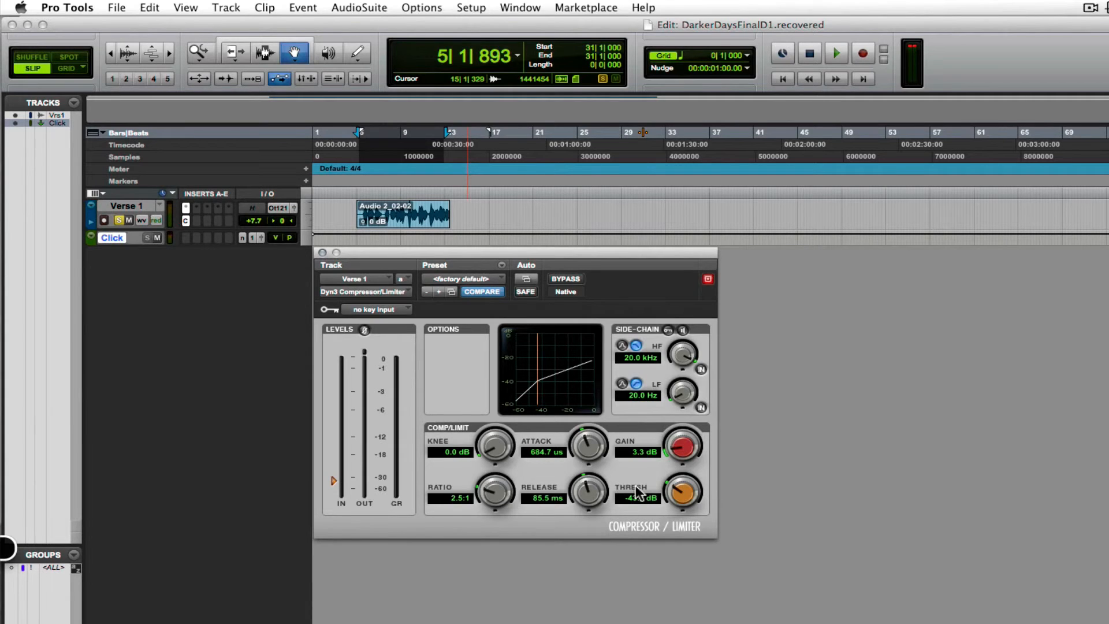
# - Raise the compressor's threshold to about -30.7 dB and its gain to about 5.4 dB
pyautogui.moveTo(684, 494); pyautogui.dragTo(680, 484)
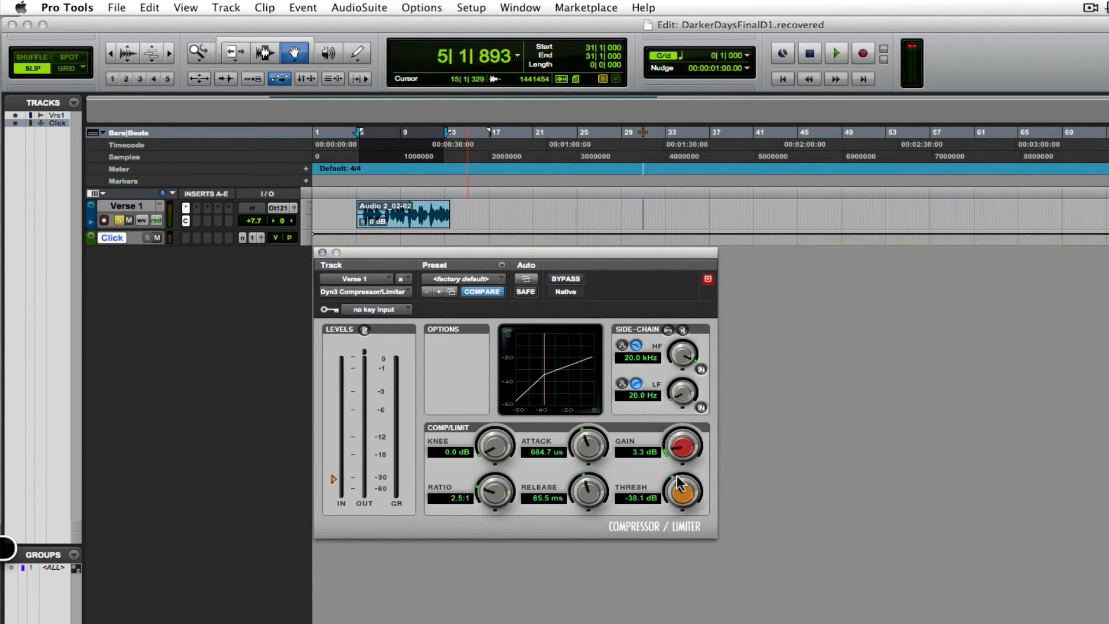
pyautogui.moveTo(689, 494); pyautogui.dragTo(683, 445)
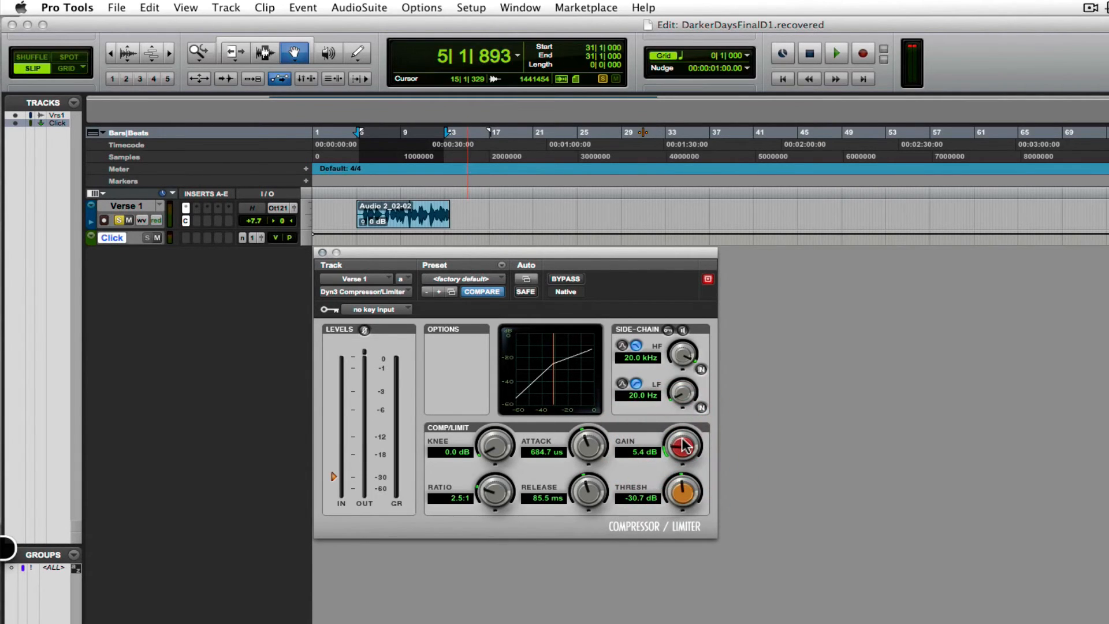